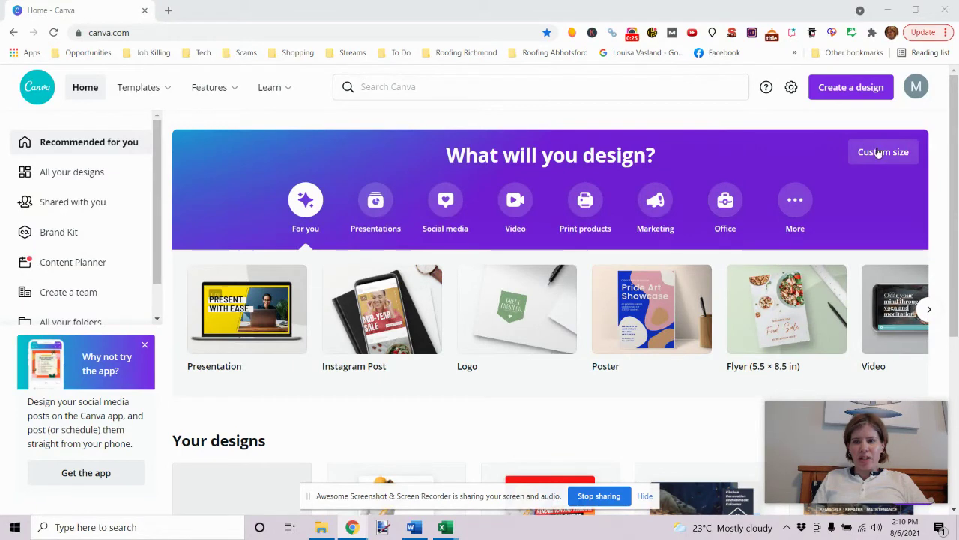
- Create a new blank design from the recent 2000 × 2000 px custom size
{"action": "left_click", "coordinate": [878, 153]}
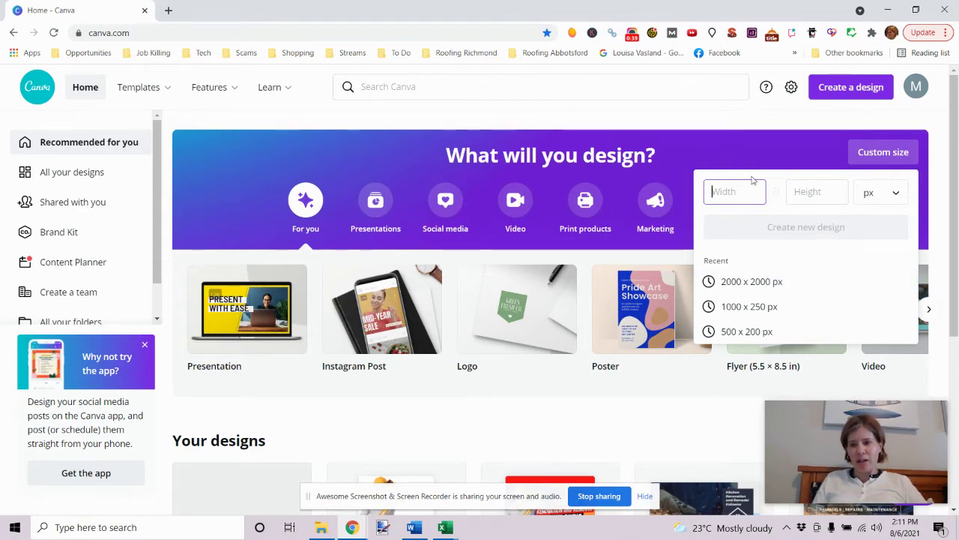
{"action": "left_click", "coordinate": [739, 281]}
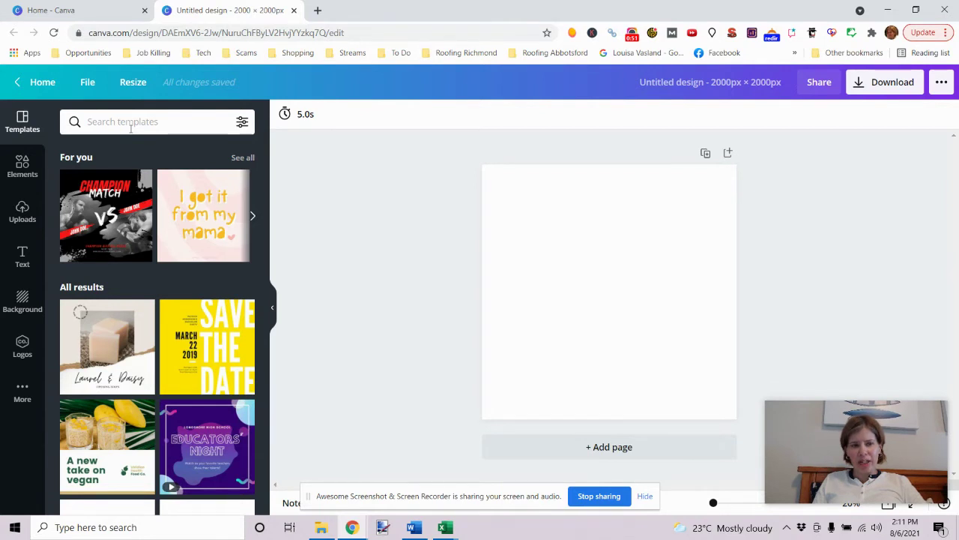
- Search templates for 'kitch' and scroll through the kitchen template results
{"action": "left_click", "coordinate": [130, 128]}
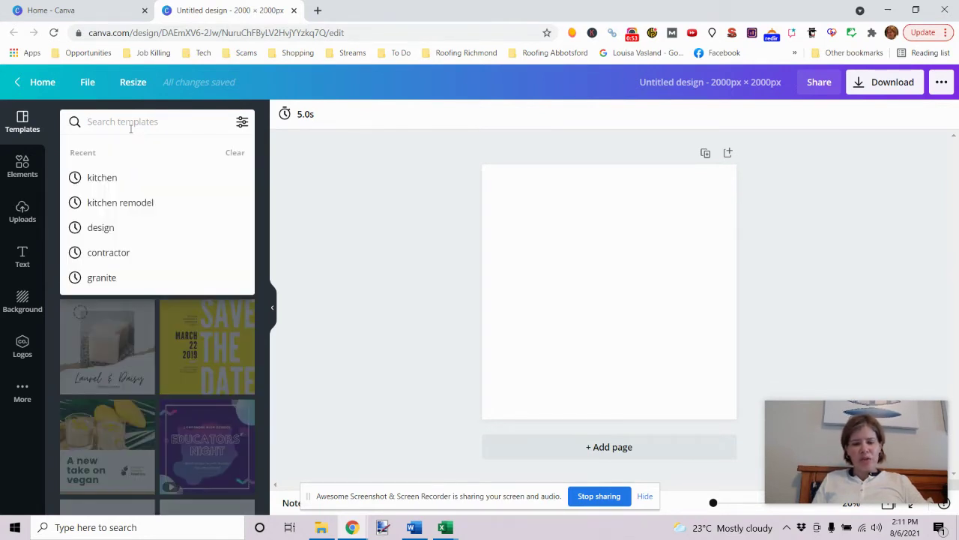
{"action": "type", "text": "kitchen"}
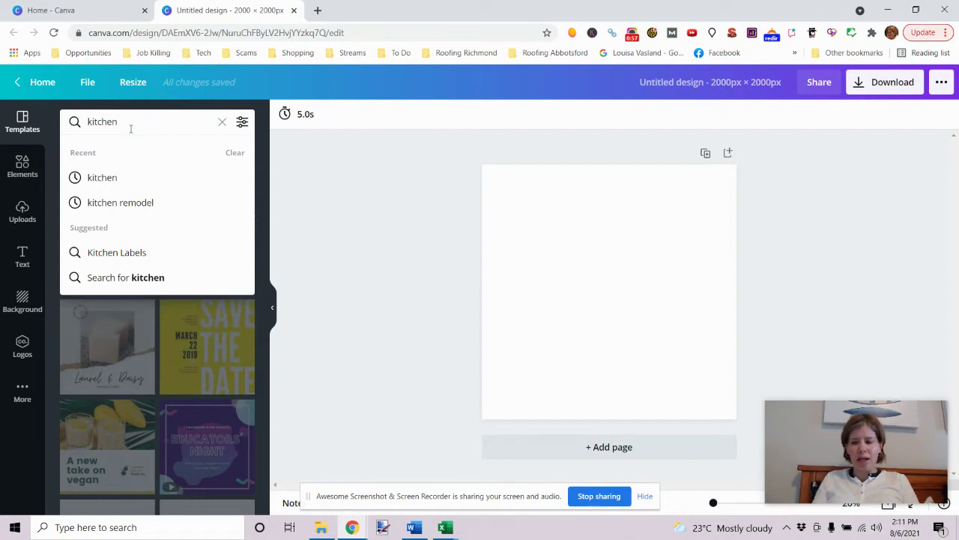
{"action": "key", "text": "Return"}
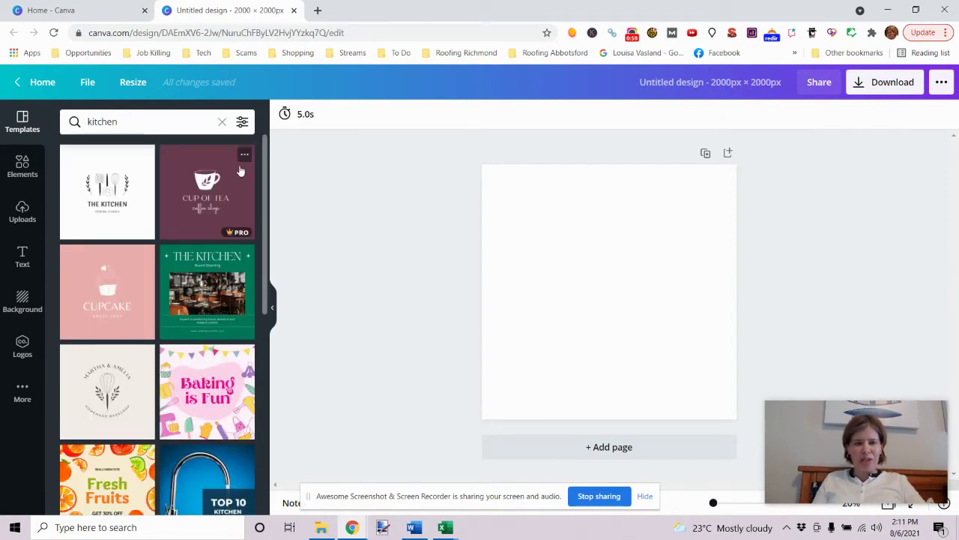
{"action": "scroll", "coordinate": [266, 185], "scroll_direction": "down", "scroll_amount": 2}
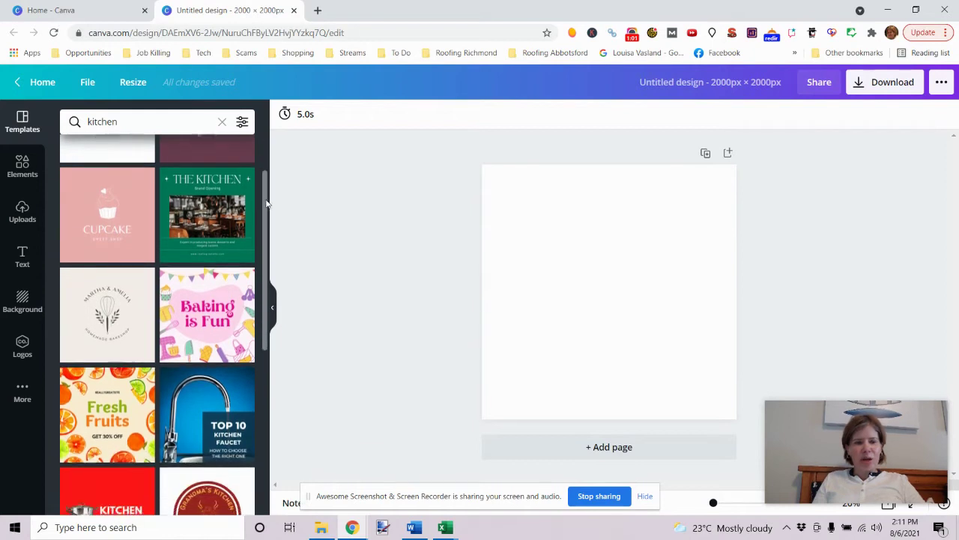
{"action": "scroll", "coordinate": [266, 203], "scroll_direction": "down", "scroll_amount": 5}
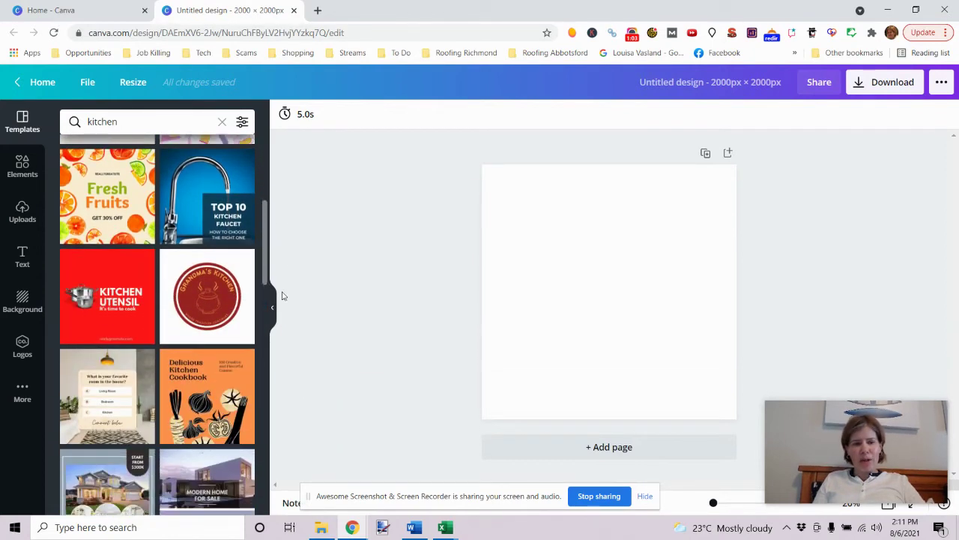
{"action": "scroll", "coordinate": [282, 296], "scroll_direction": "down", "scroll_amount": 5}
{"action": "scroll", "coordinate": [281, 332], "scroll_direction": "up", "scroll_amount": 12}
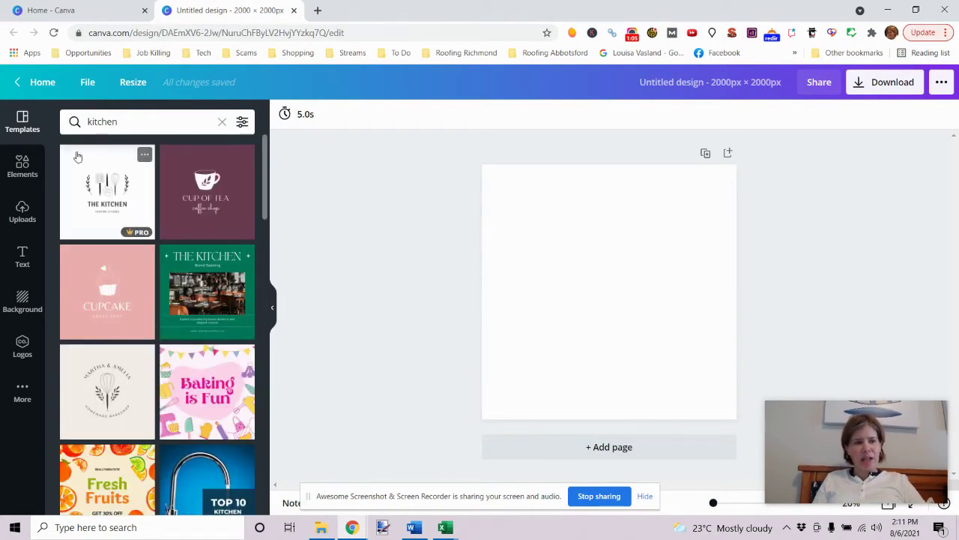
- Place the tool-belt contractor photo on page 1, resized to 1,300 × 2,000 along the right side
{"action": "left_click", "coordinate": [16, 162]}
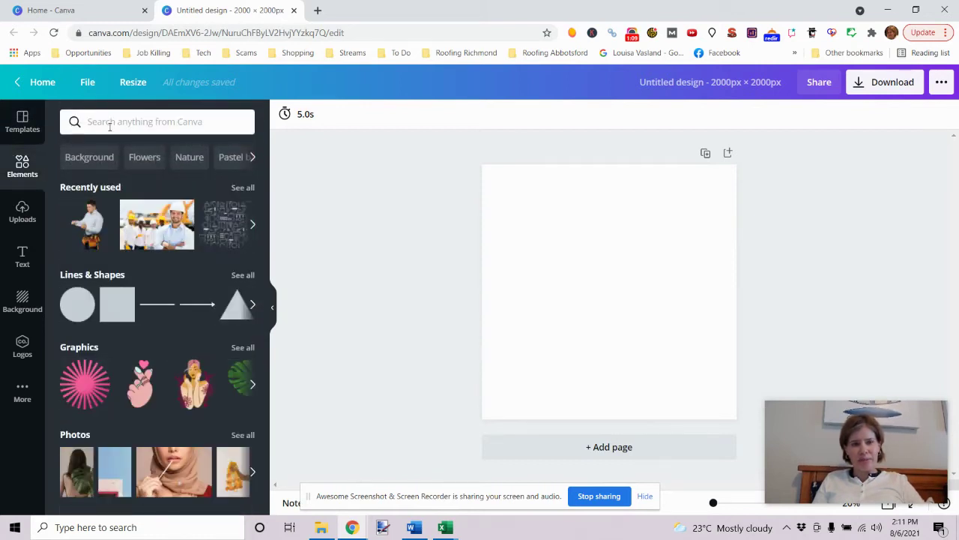
{"action": "left_click", "coordinate": [109, 126]}
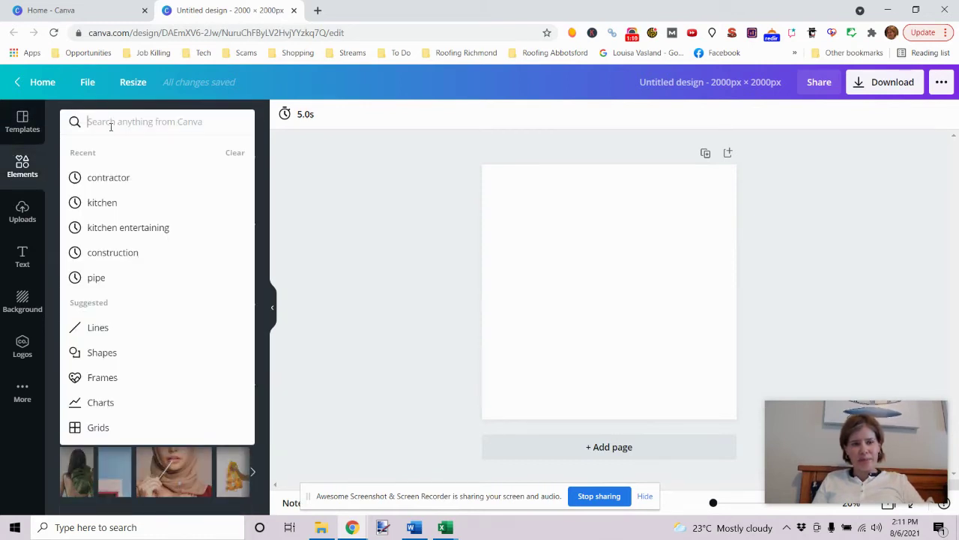
{"action": "left_click", "coordinate": [367, 187]}
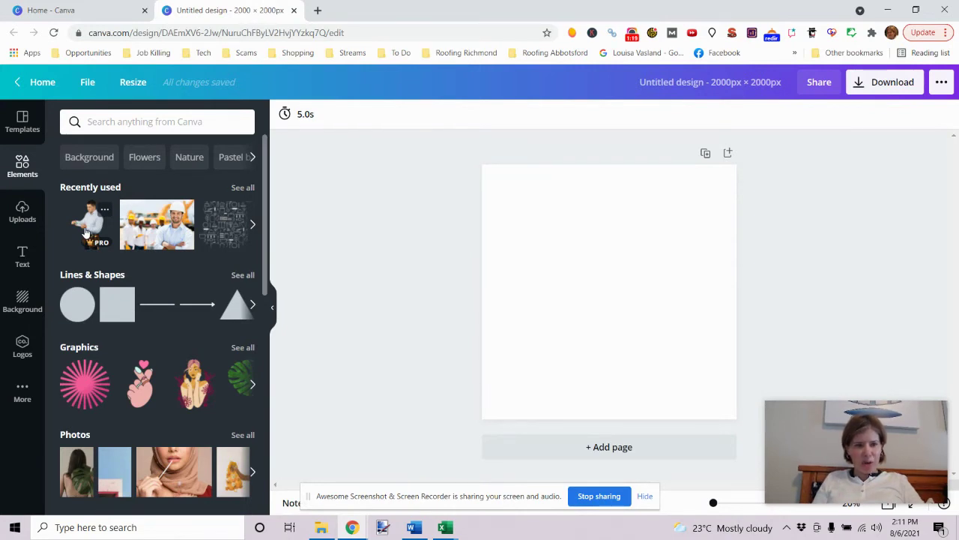
{"action": "left_click_drag", "start_coordinate": [85, 232], "coordinate": [153, 217]}
{"action": "left_click_drag", "start_coordinate": [85, 229], "coordinate": [102, 135]}
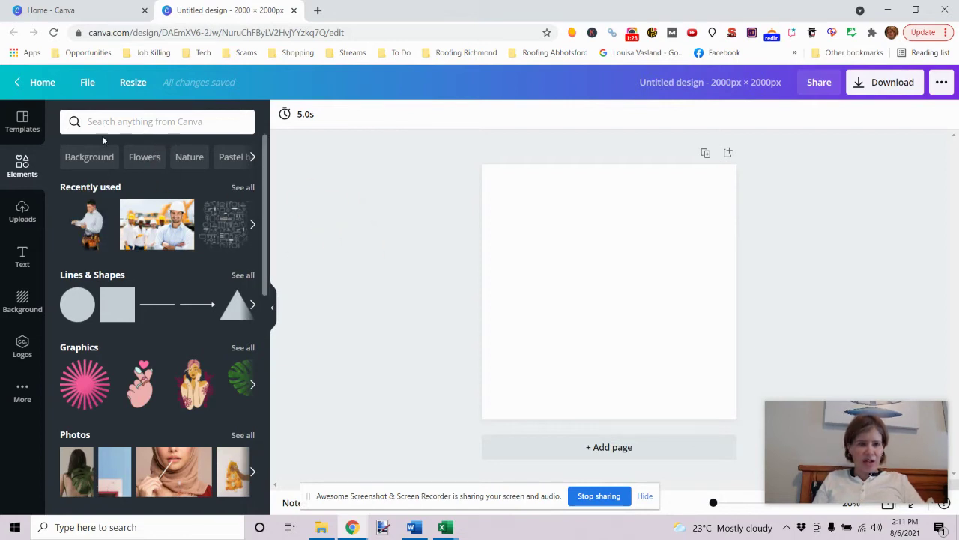
{"action": "left_click_drag", "start_coordinate": [85, 224], "coordinate": [667, 208]}
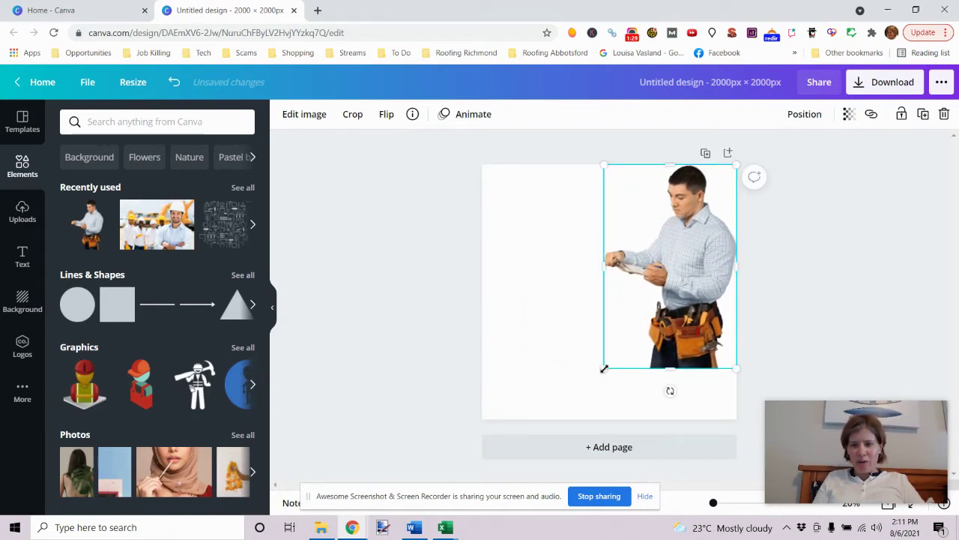
{"action": "left_click_drag", "start_coordinate": [604, 368], "coordinate": [574, 418]}
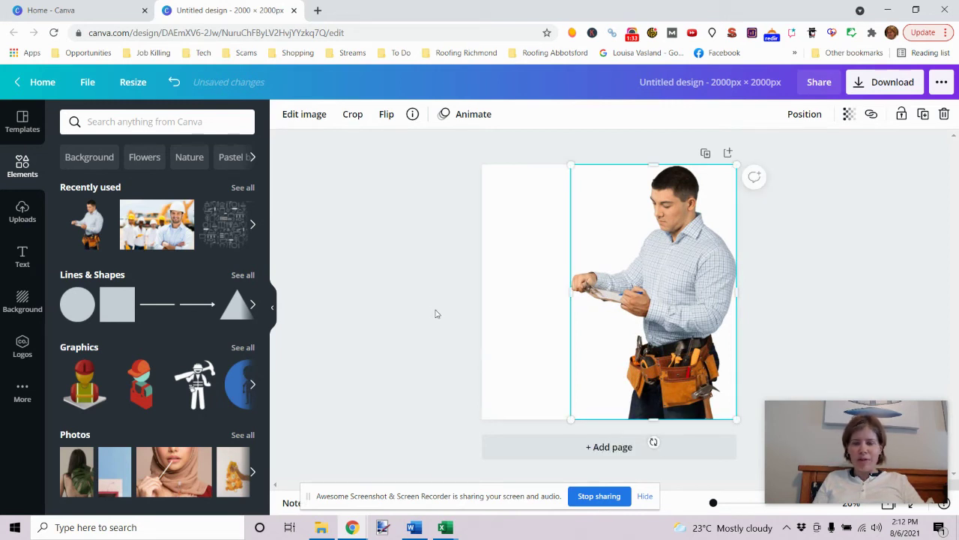
- Add page 2 and place the hard-hat workers photo across its full width at the top
{"action": "left_click", "coordinate": [499, 446]}
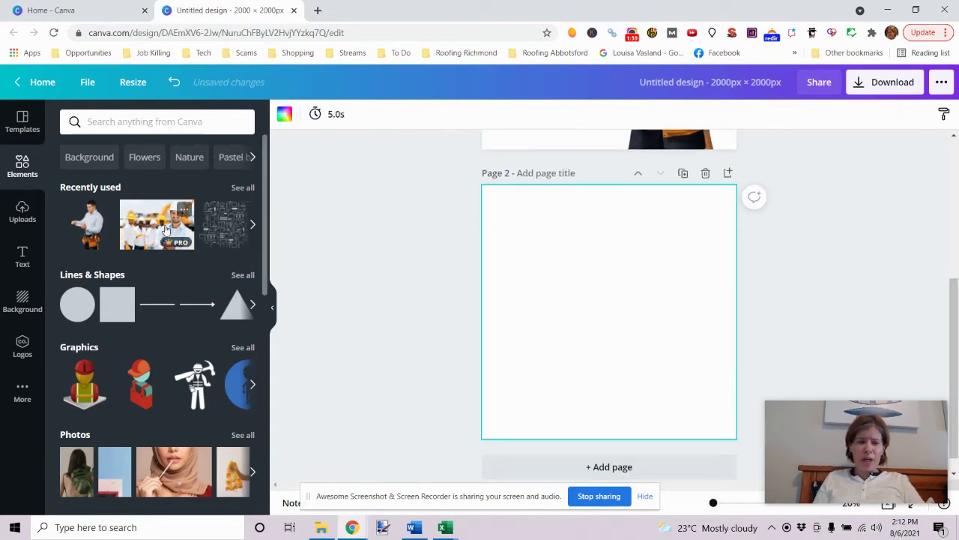
{"action": "left_click_drag", "start_coordinate": [169, 228], "coordinate": [582, 213]}
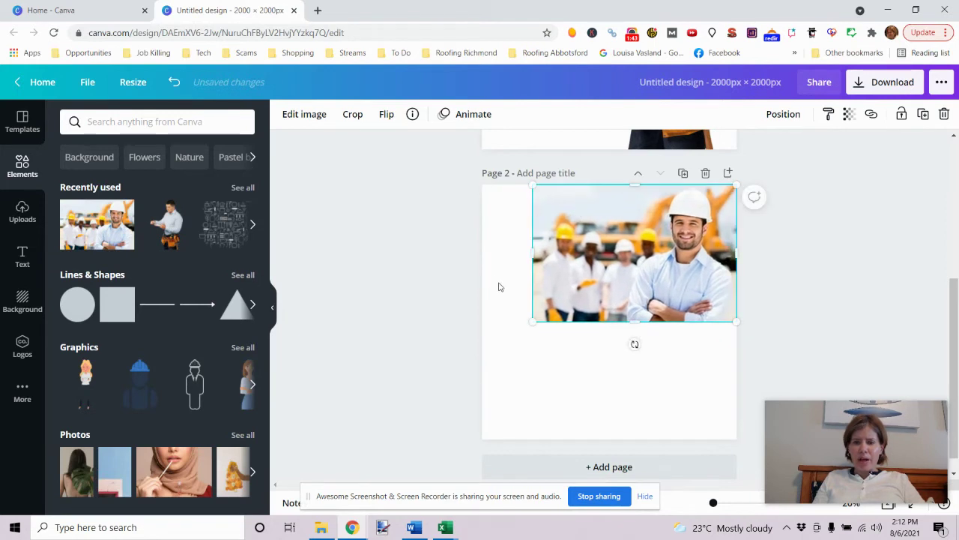
{"action": "left_click_drag", "start_coordinate": [531, 321], "coordinate": [484, 357]}
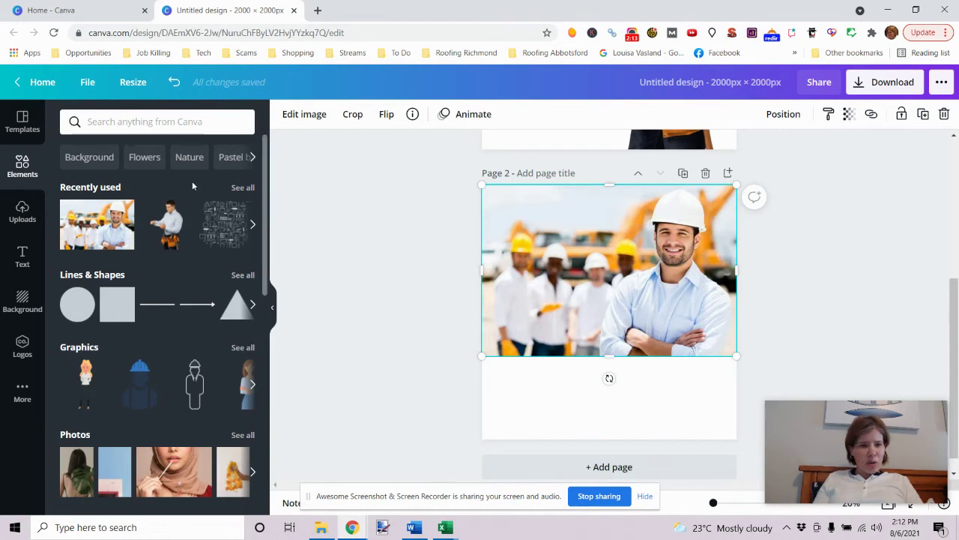
- Rerun the 'kitchen' Elements search and filter the results to photos only
{"action": "left_click", "coordinate": [129, 122]}
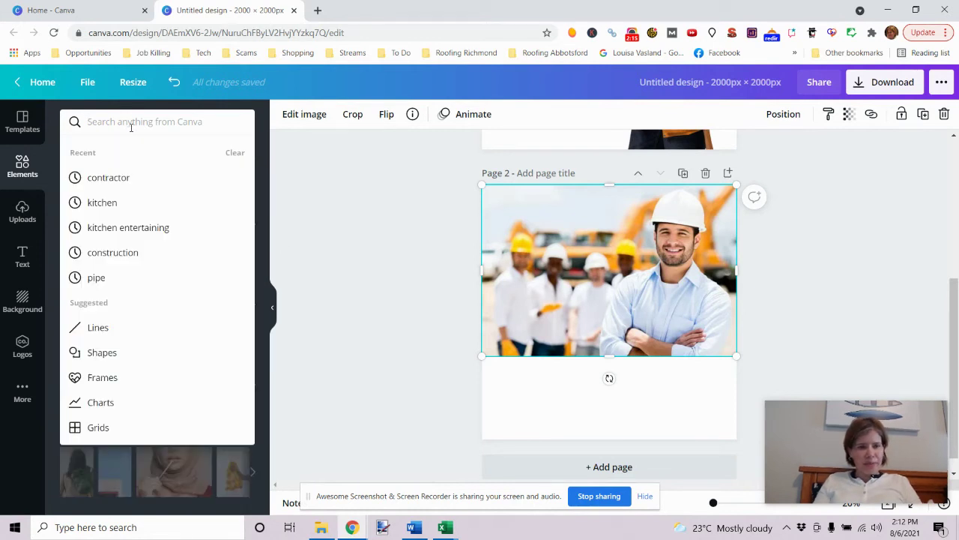
{"action": "left_click", "coordinate": [108, 201]}
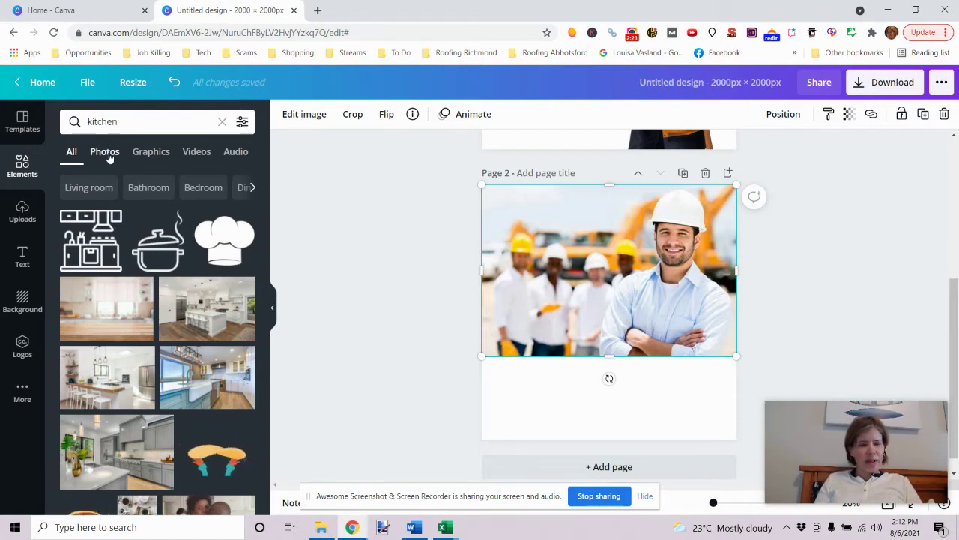
{"action": "left_click", "coordinate": [105, 152]}
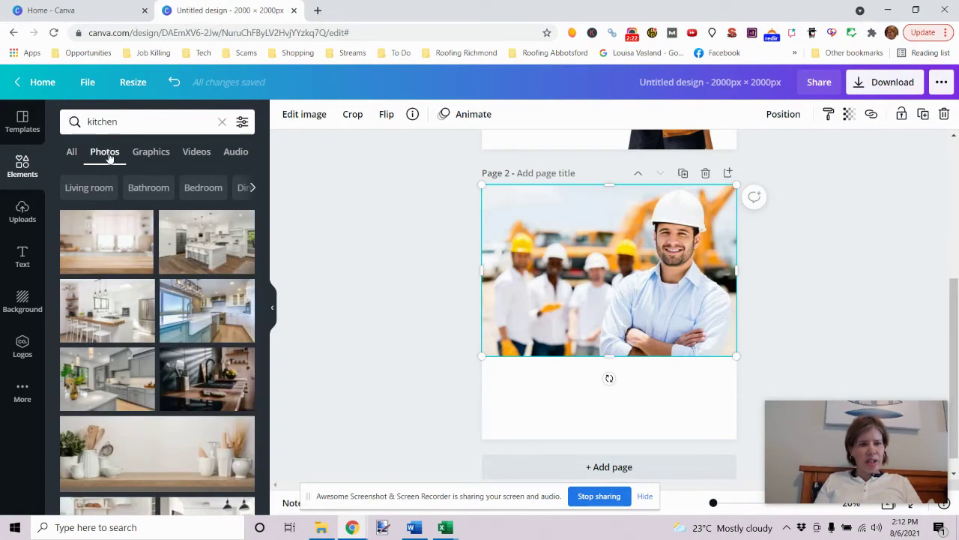
- Add page 3 with the white kitchen photo stretched across its full width
{"action": "left_click", "coordinate": [502, 465]}
{"action": "left_click_drag", "start_coordinate": [247, 257], "coordinate": [540, 242]}
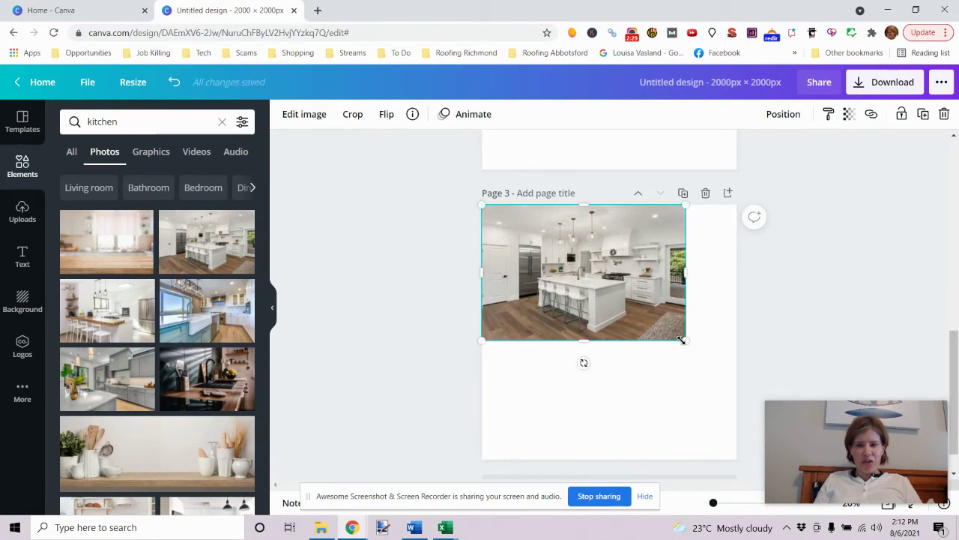
{"action": "left_click_drag", "start_coordinate": [681, 339], "coordinate": [737, 373]}
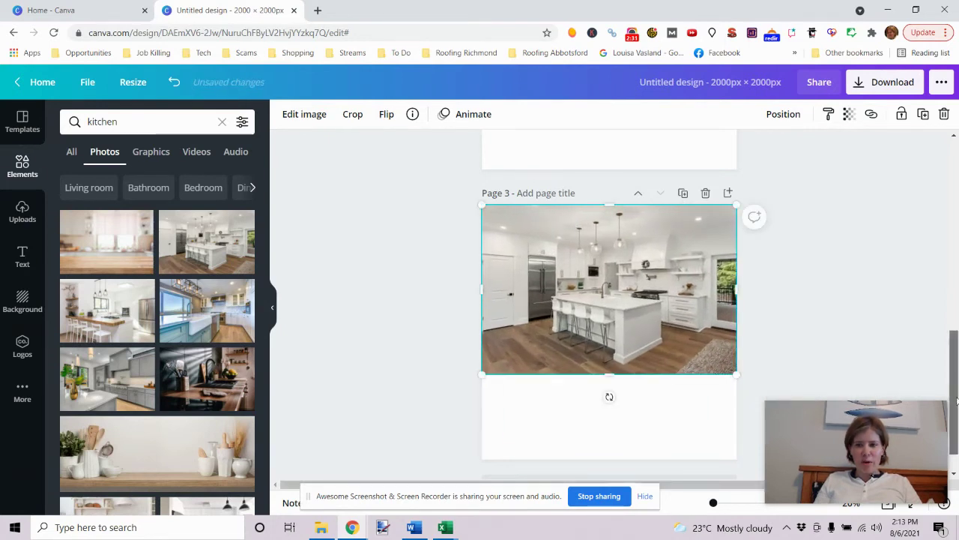
- Add page 4 with the steel-fridge, pendant-light kitchen photo spanning its full 2,000-px width
{"action": "scroll", "coordinate": [956, 401], "scroll_direction": "down", "scroll_amount": 1}
{"action": "left_click", "coordinate": [649, 450]}
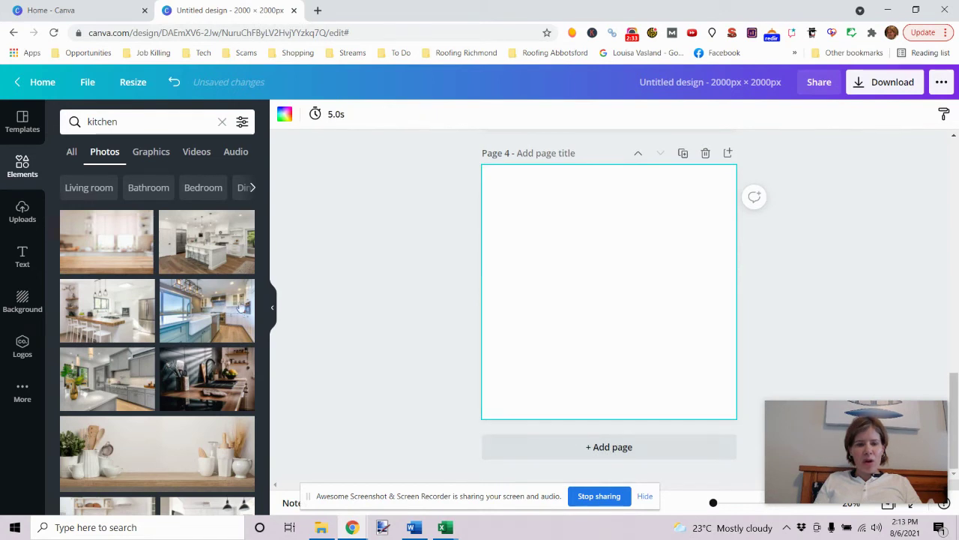
{"action": "left_click_drag", "start_coordinate": [266, 251], "coordinate": [281, 377]}
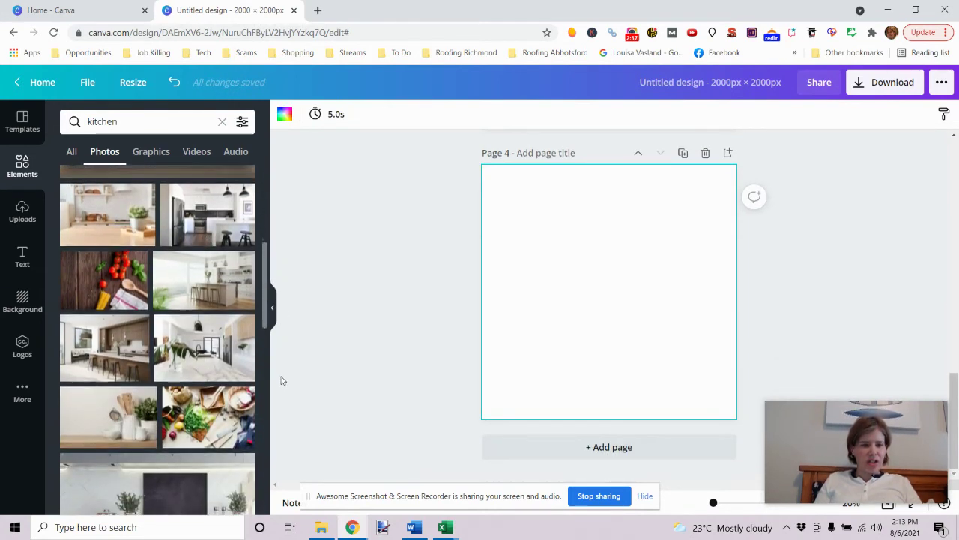
{"action": "left_click_drag", "start_coordinate": [211, 217], "coordinate": [553, 195]}
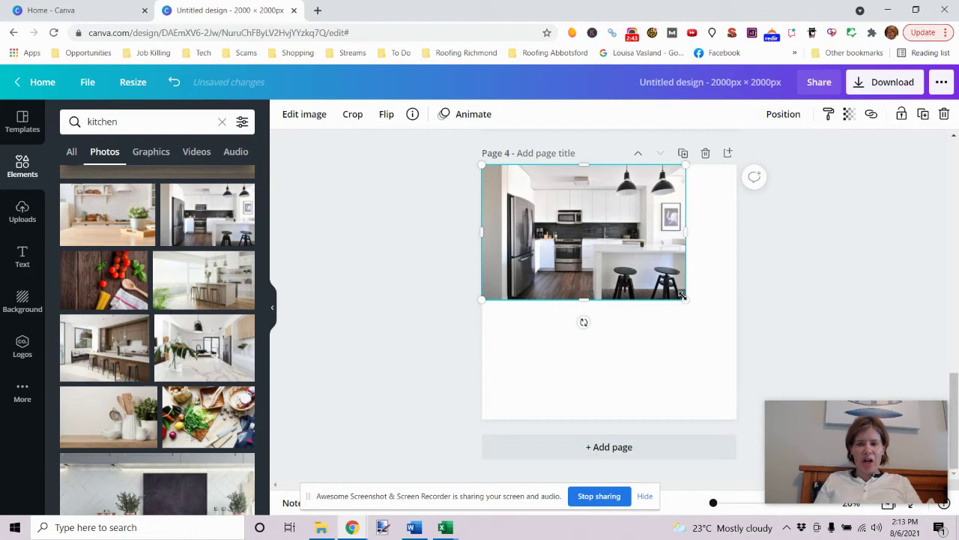
{"action": "left_click_drag", "start_coordinate": [684, 298], "coordinate": [731, 329]}
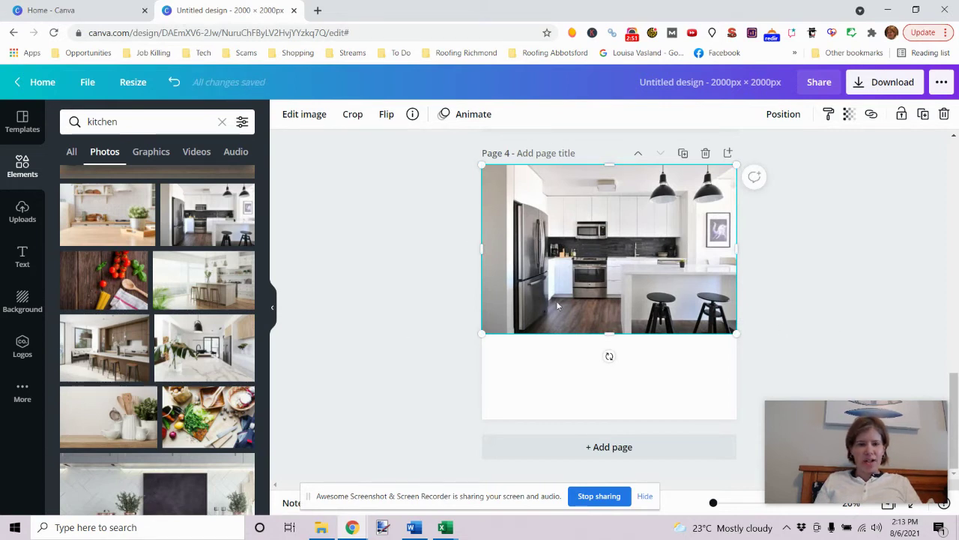
{"action": "left_click", "coordinate": [588, 450]}
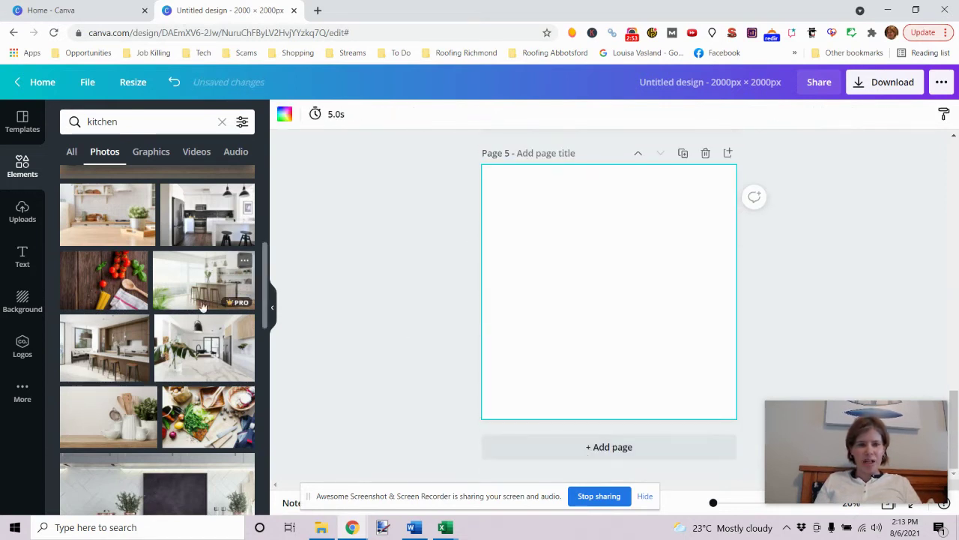
{"action": "left_click_drag", "start_coordinate": [265, 287], "coordinate": [300, 539]}
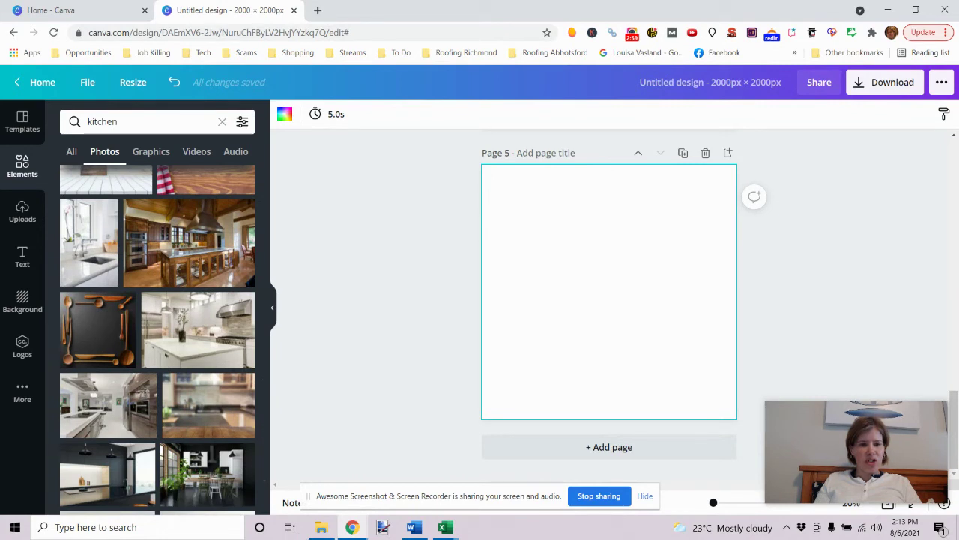
{"action": "left_click_drag", "start_coordinate": [265, 432], "coordinate": [274, 513]}
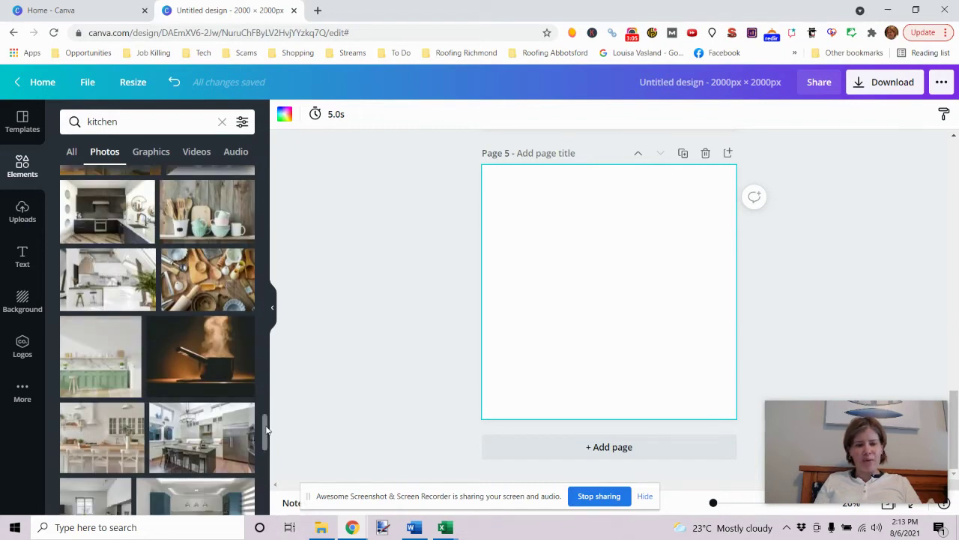
{"action": "left_click_drag", "start_coordinate": [266, 429], "coordinate": [289, 526]}
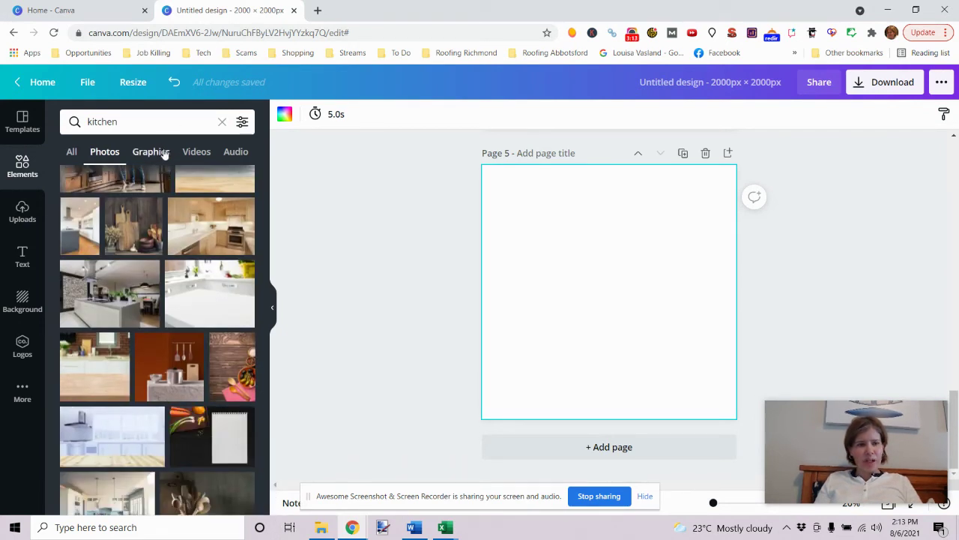
- Place the kitchen utensils doodle graphic at Page 5's top-left, enlarged to fill most of the page
{"action": "left_click", "coordinate": [164, 152]}
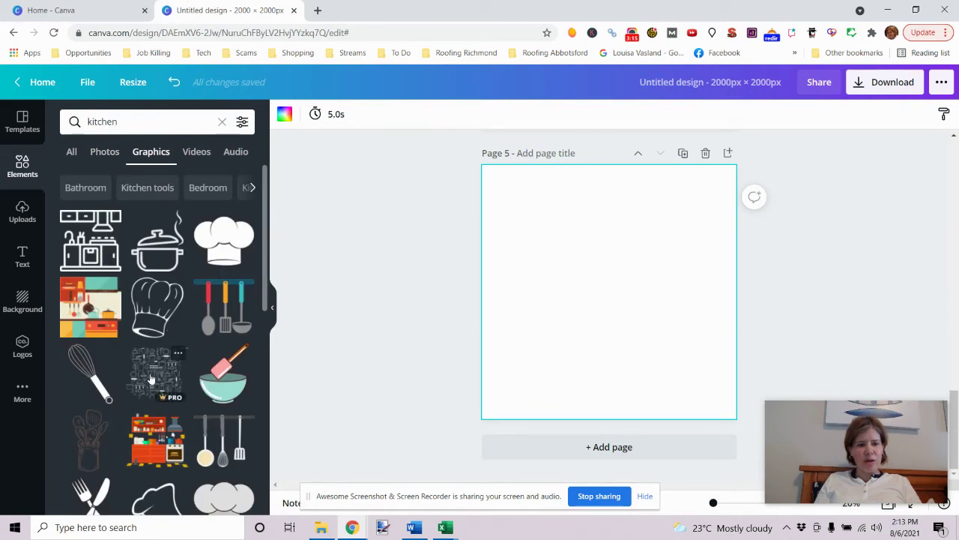
{"action": "left_click_drag", "start_coordinate": [151, 379], "coordinate": [515, 201]}
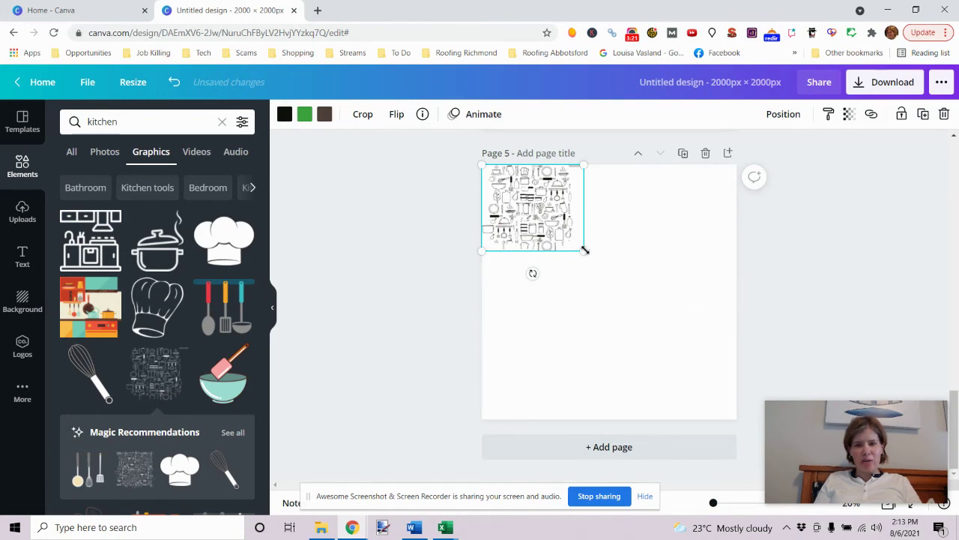
{"action": "left_click_drag", "start_coordinate": [585, 250], "coordinate": [752, 361]}
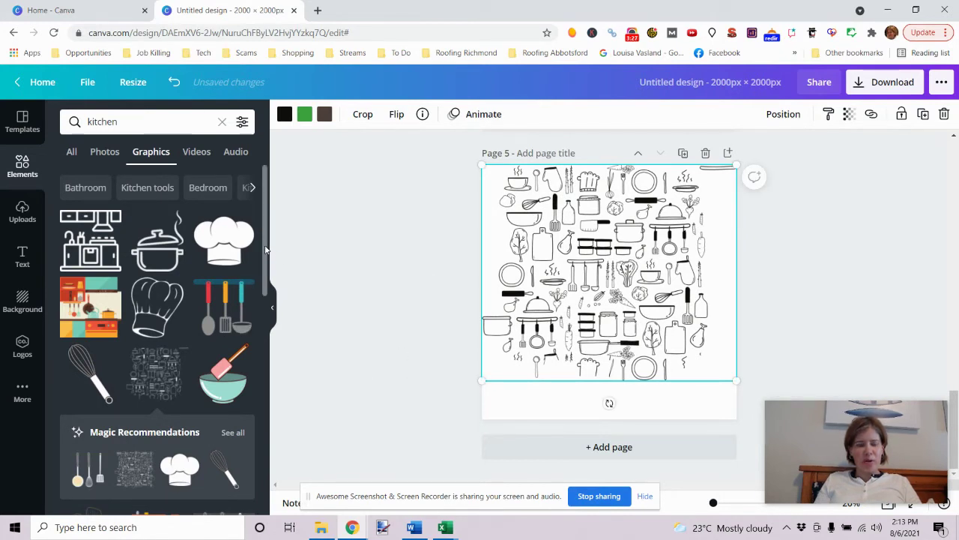
{"action": "left_click_drag", "start_coordinate": [265, 250], "coordinate": [292, 487]}
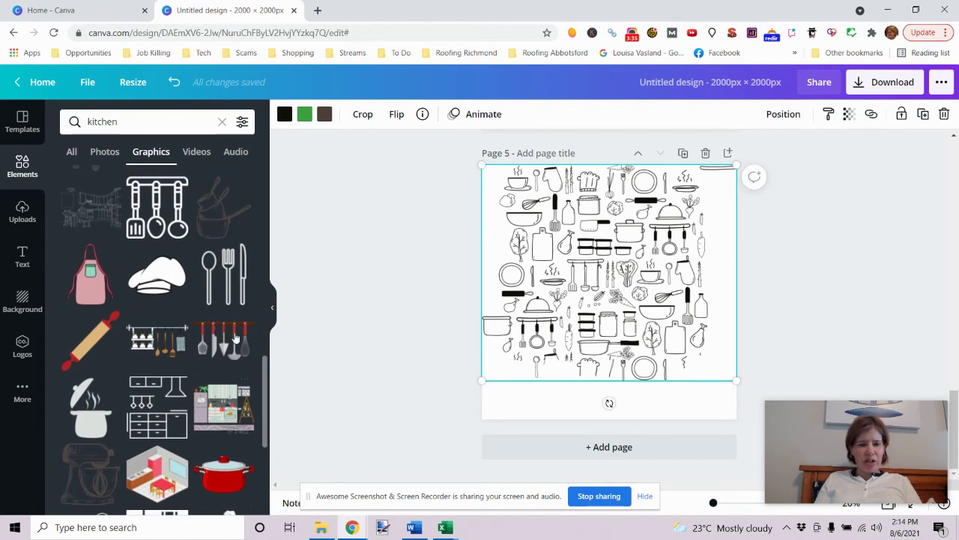
{"action": "scroll", "coordinate": [266, 367], "scroll_direction": "down", "scroll_amount": 10}
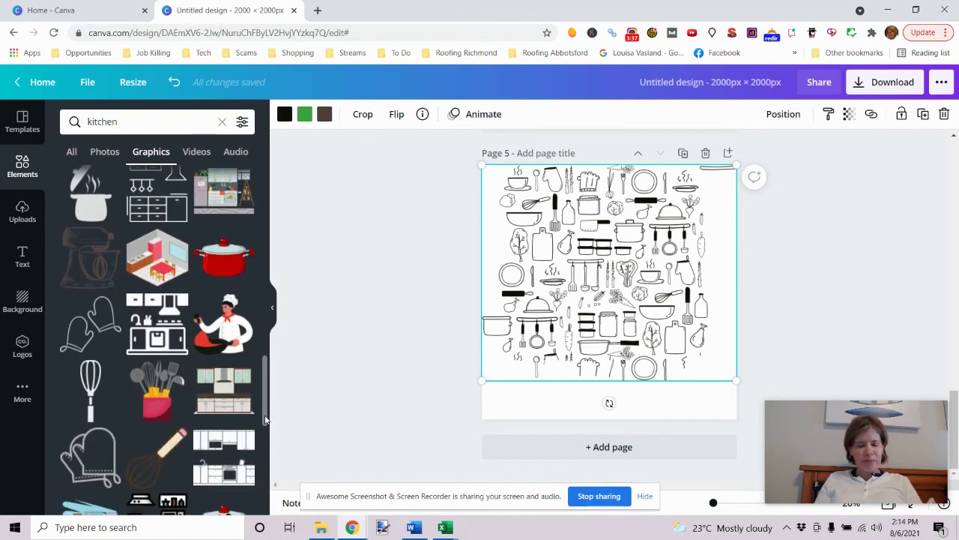
{"action": "scroll", "coordinate": [266, 457], "scroll_direction": "up", "scroll_amount": 1}
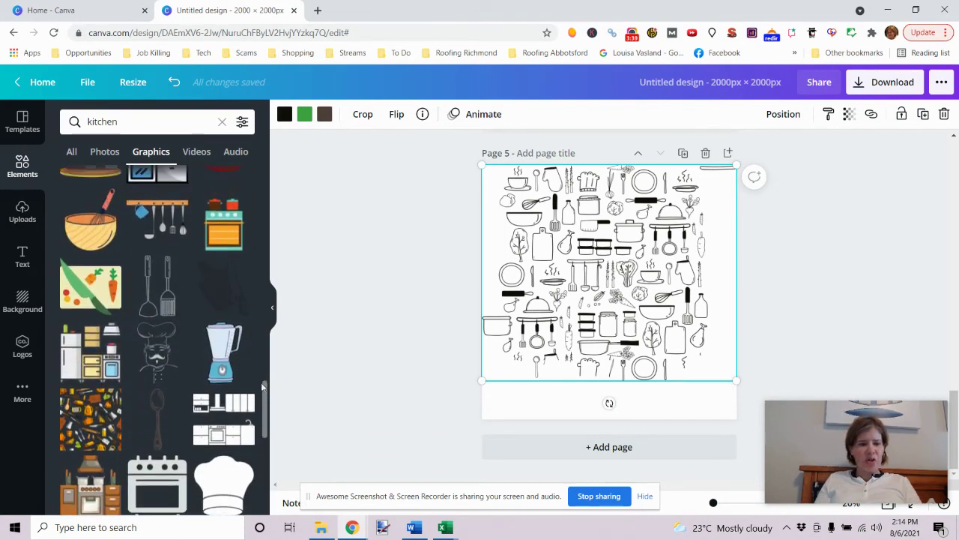
{"action": "scroll", "coordinate": [266, 401], "scroll_direction": "down", "scroll_amount": 10}
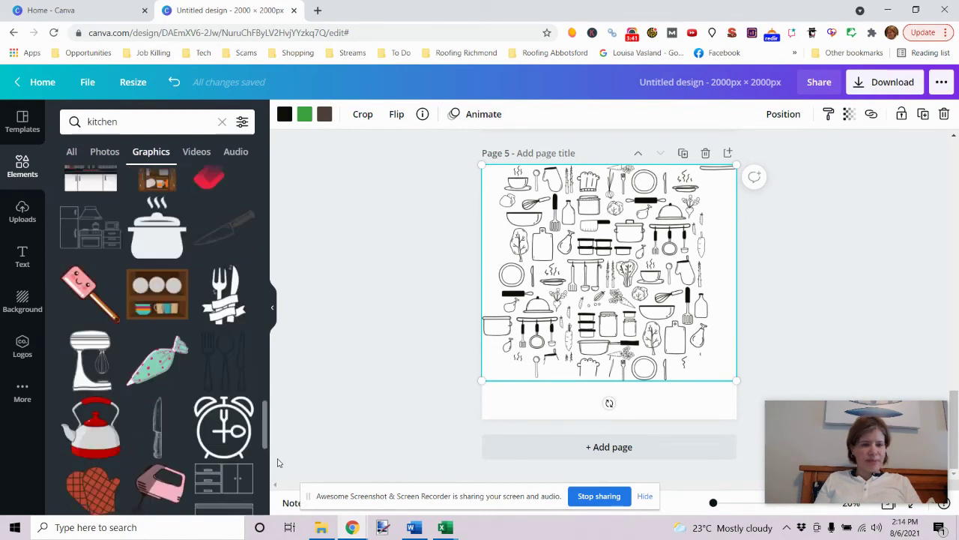
{"action": "left_click_drag", "start_coordinate": [266, 472], "coordinate": [278, 200]}
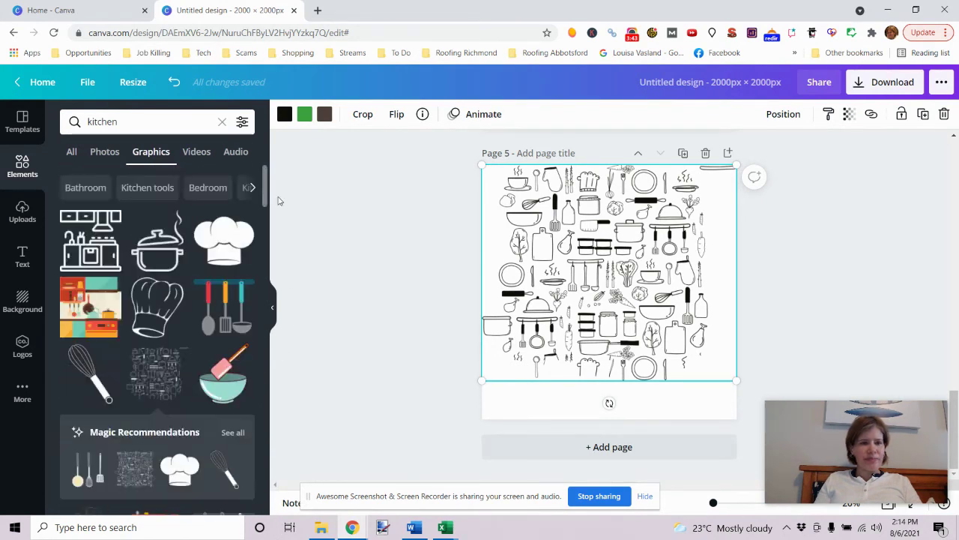
- Browse the kitchen video results, then switch back to the All results tab
{"action": "left_click", "coordinate": [197, 153]}
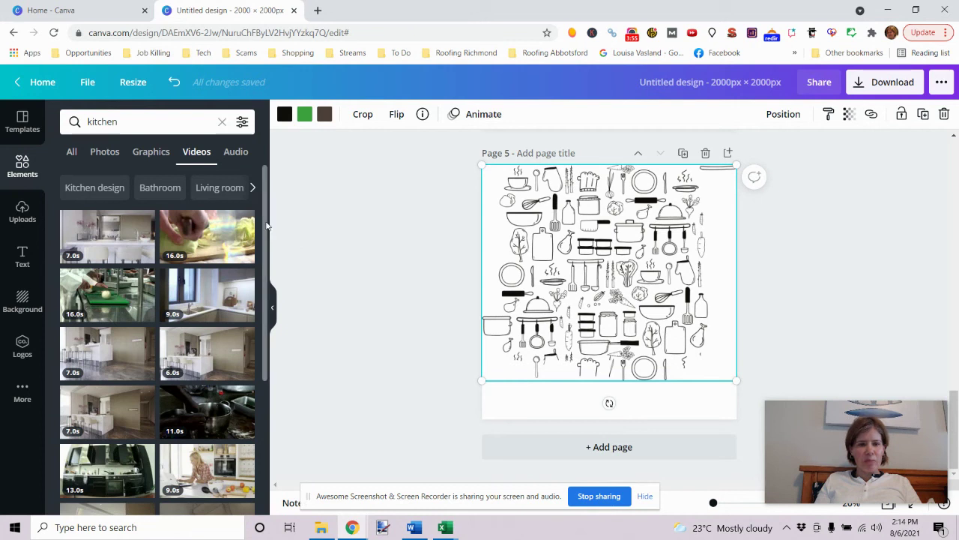
{"action": "left_click_drag", "start_coordinate": [264, 224], "coordinate": [250, 345]}
{"action": "scroll", "coordinate": [249, 346], "scroll_direction": "up", "scroll_amount": 10}
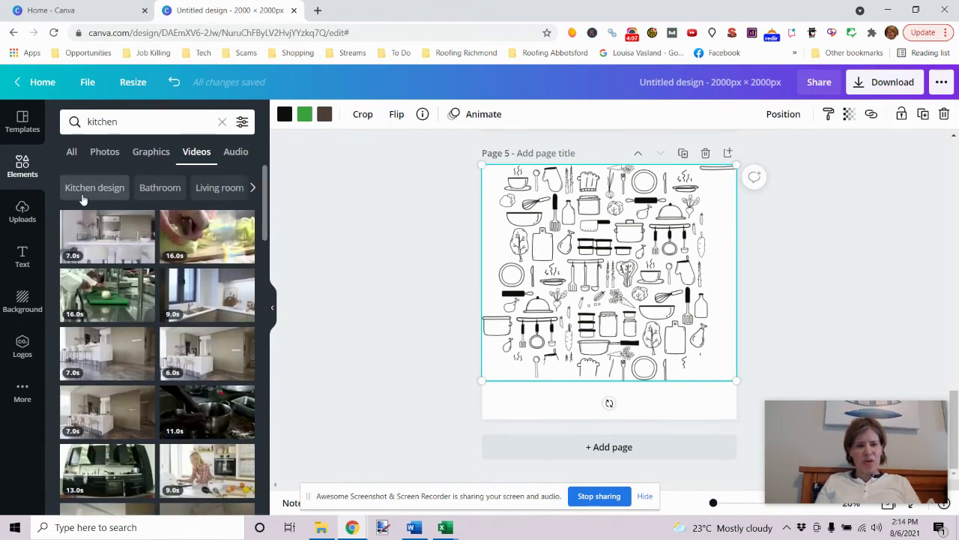
{"action": "left_click", "coordinate": [70, 150]}
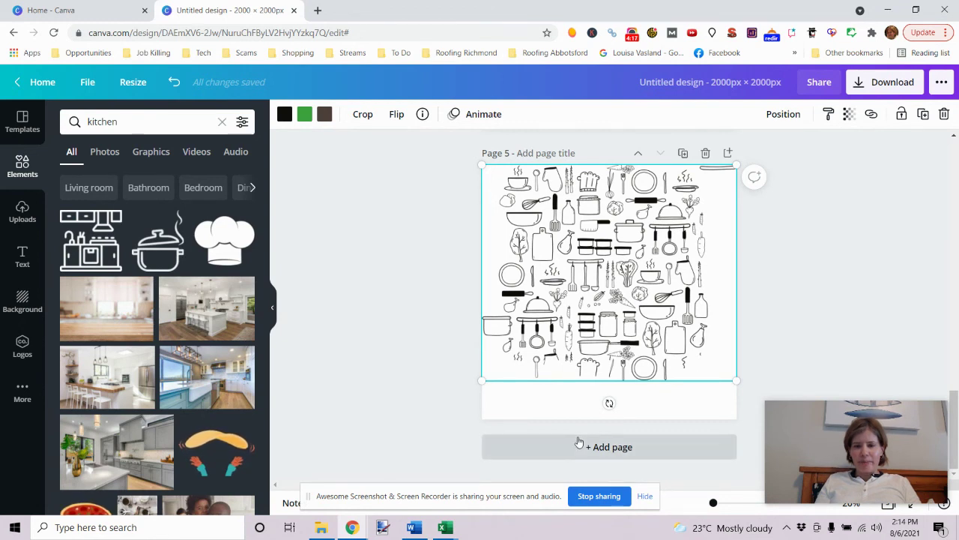
- Title the design 'kitchen images' and scroll back up to Page 1
{"action": "left_click", "coordinate": [654, 87]}
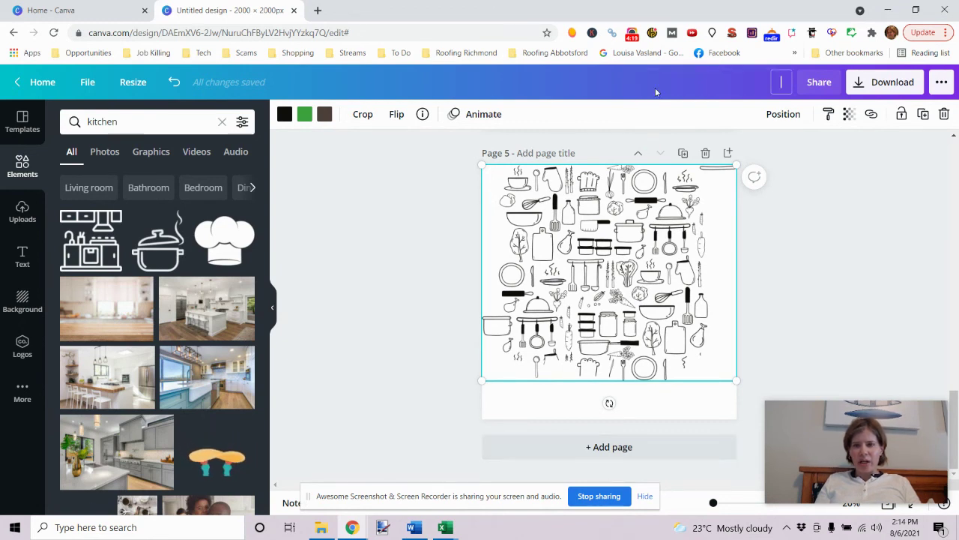
{"action": "type", "text": "kitchen images"}
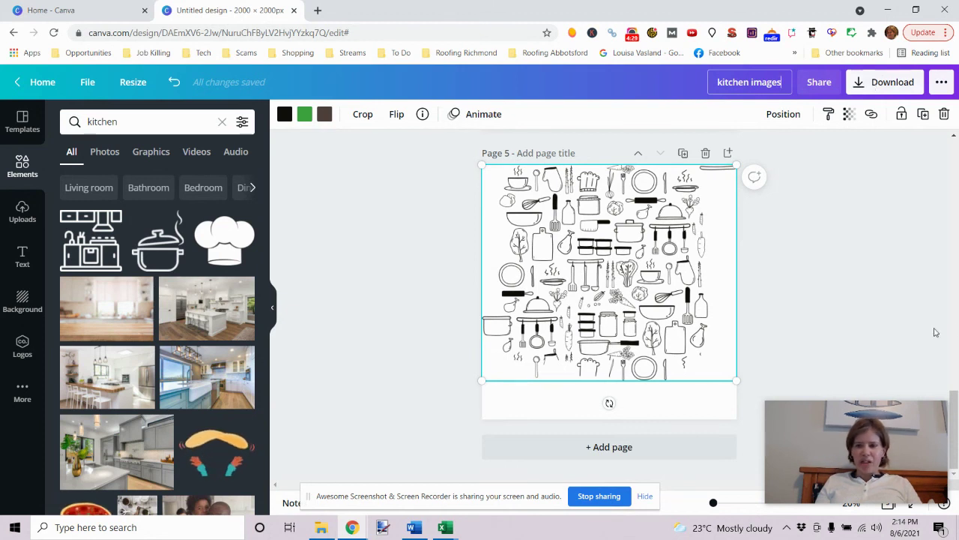
{"action": "left_click_drag", "start_coordinate": [956, 391], "coordinate": [957, 152]}
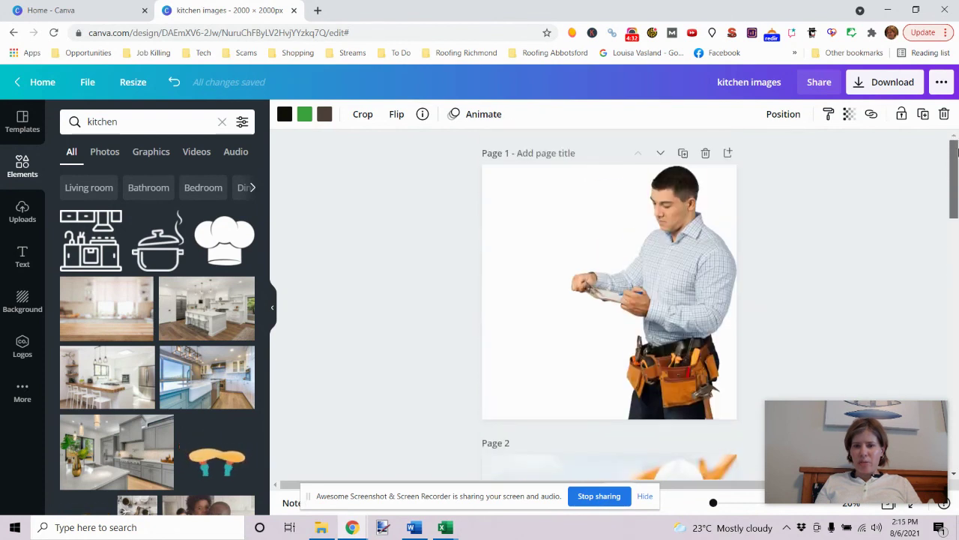
- Download all 5 pages as PNG files with a transparent background
{"action": "left_click", "coordinate": [890, 82]}
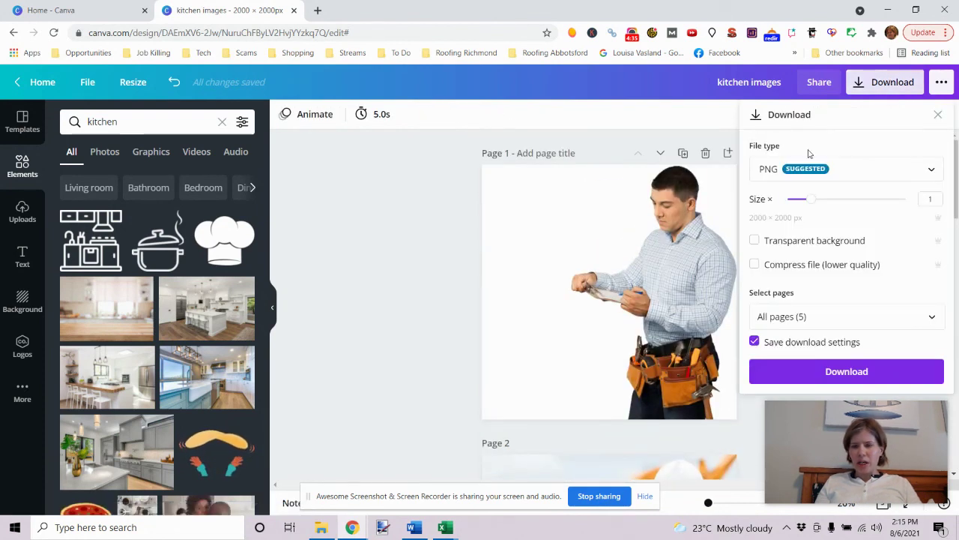
{"action": "left_click", "coordinate": [842, 169]}
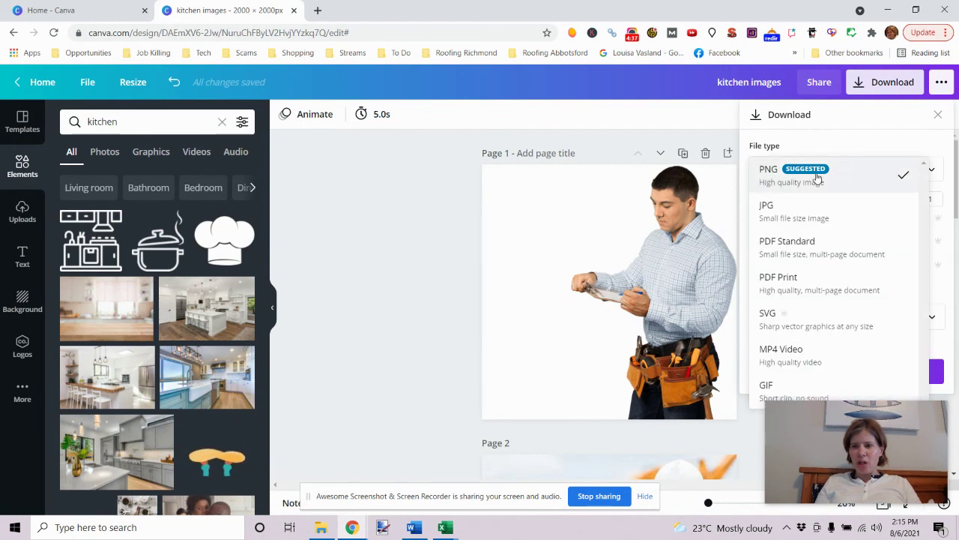
{"action": "left_click", "coordinate": [818, 176]}
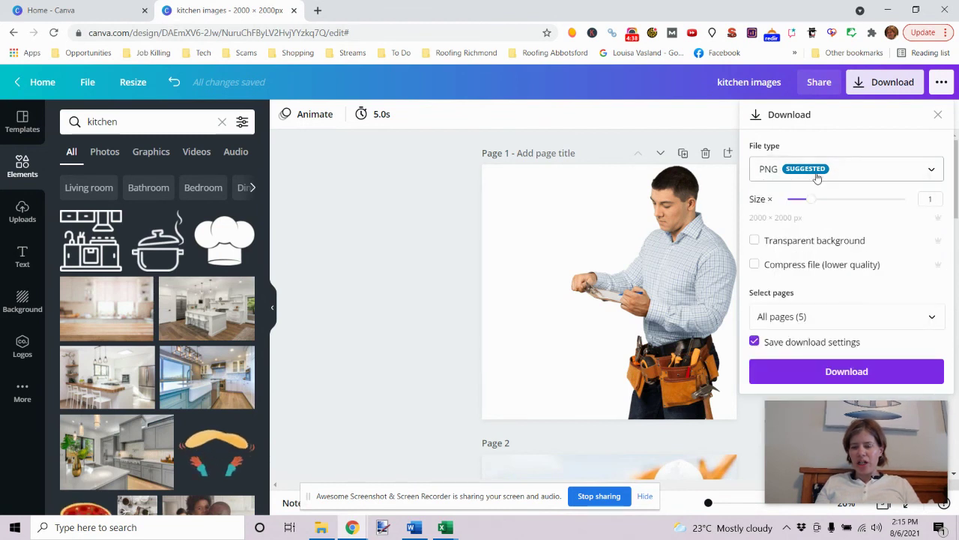
{"action": "left_click", "coordinate": [754, 241]}
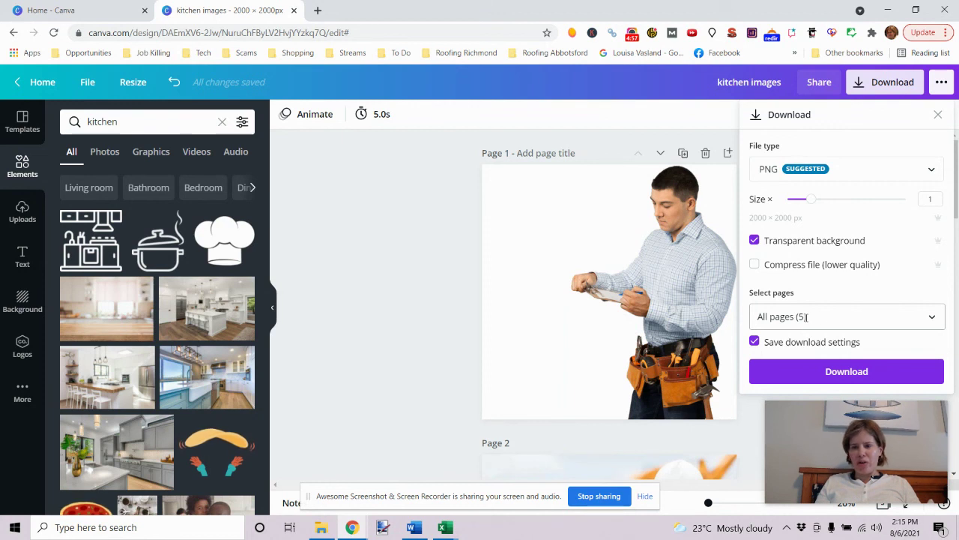
{"action": "left_click", "coordinate": [840, 372]}
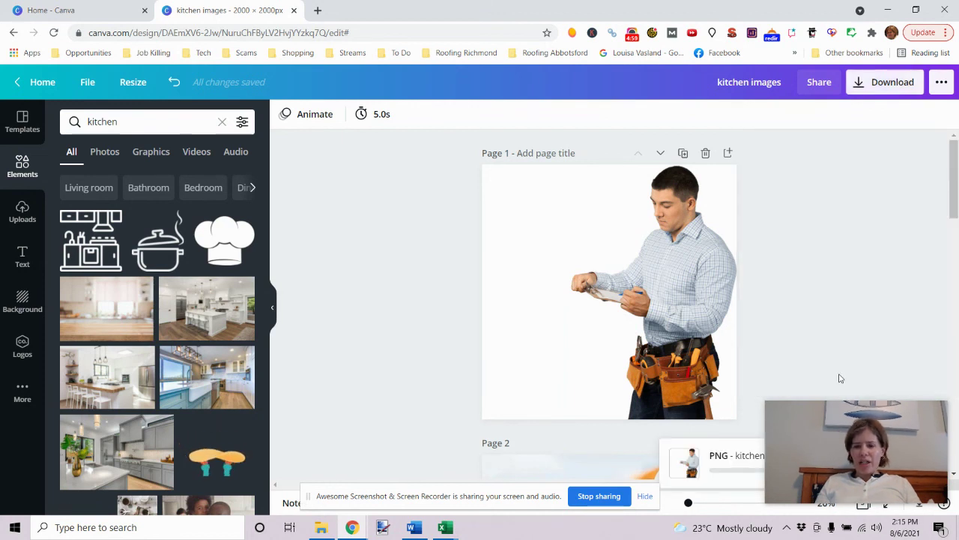